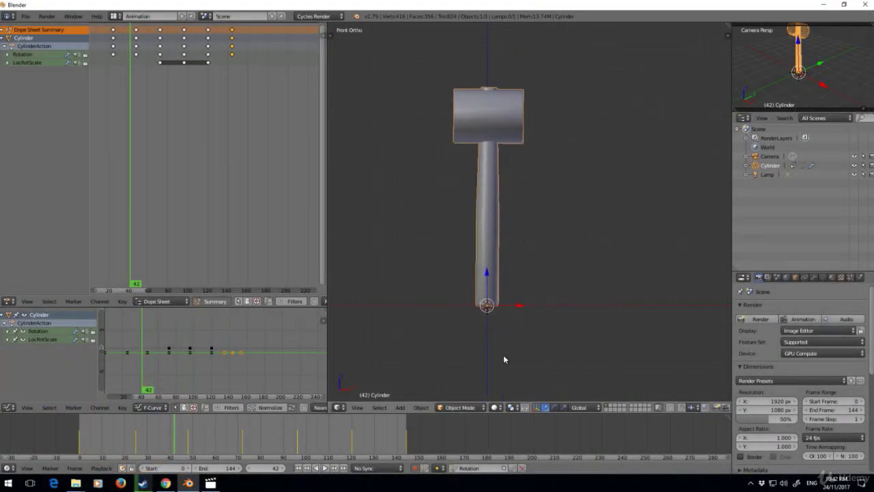
Switch to an empty layer, return the timeline to frame 0 and add a UV sphere at the origin.
click(610, 408)
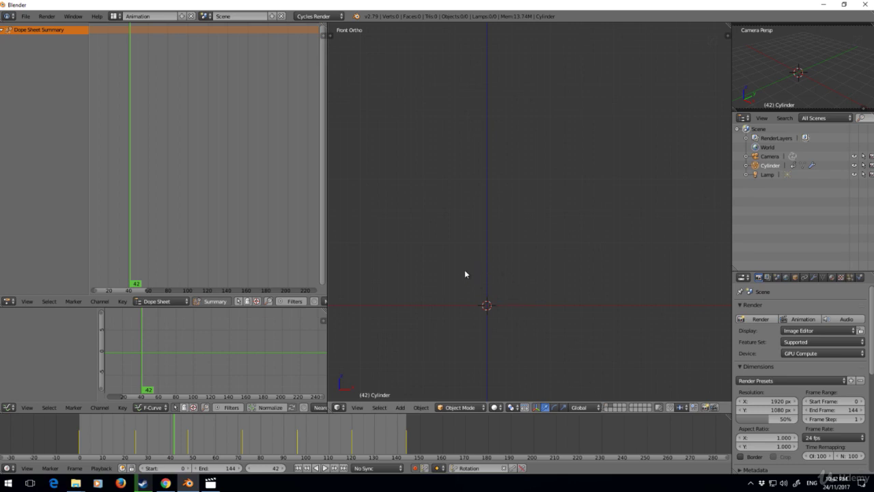
drag(109, 438, 80, 443)
key(shift+a)
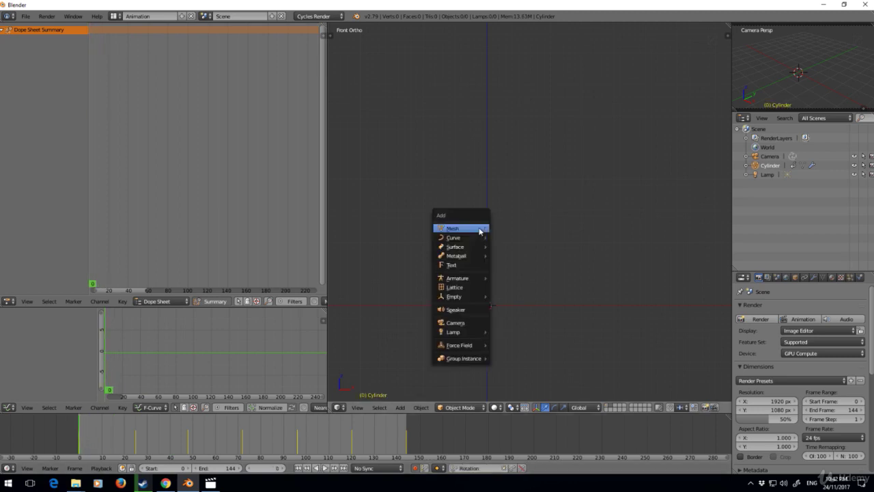
mouse_move(484, 231)
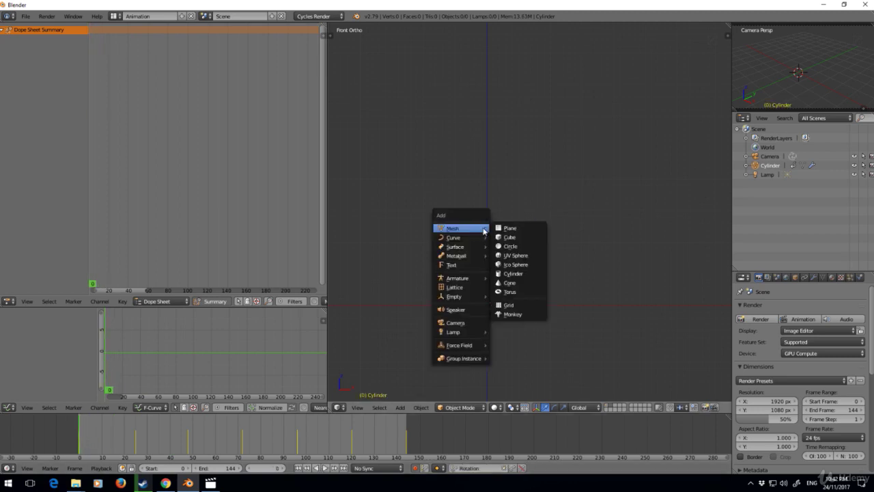
click(527, 256)
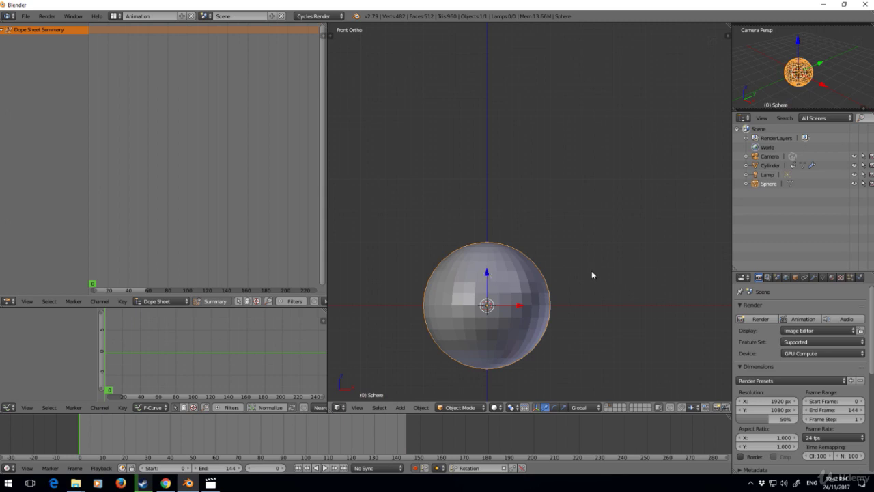
Raise the sphere straight up along the Z axis, well above the origin.
drag(489, 276, 470, 24)
shift+middle_drag(512, 277, 516, 406)
drag(495, 173, 492, 395)
scroll(599, 231, down, 4)
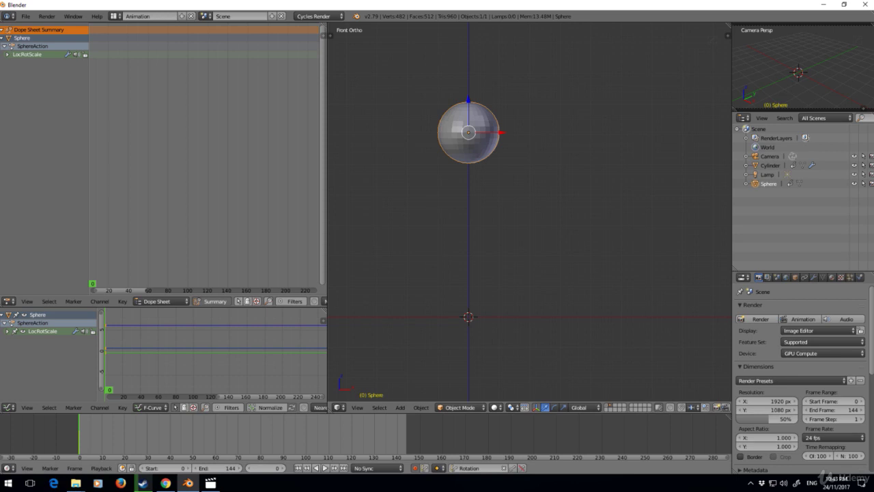
Set the active keying set to Location and keyframe the sphere's raised position at frame 0.
click(478, 468)
click(483, 421)
key(i)
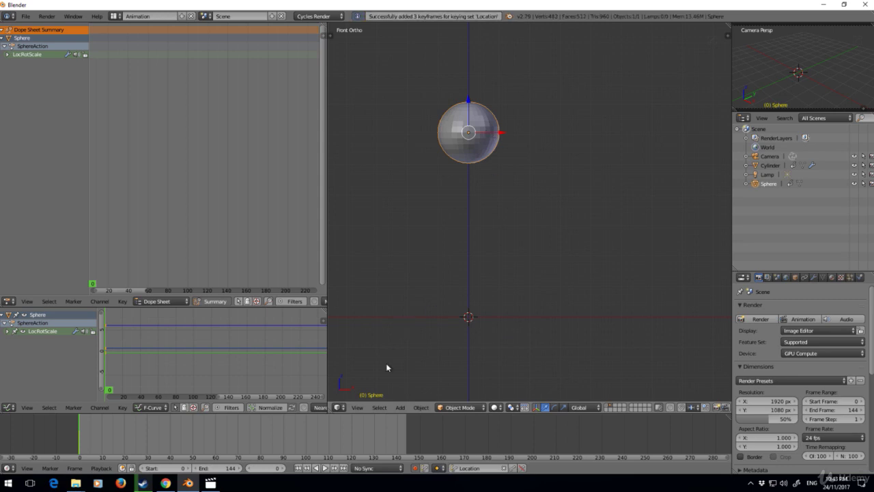
At frame 100, move the sphere about 6.4 units along X and 5 units down with auto keying.
click(373, 432)
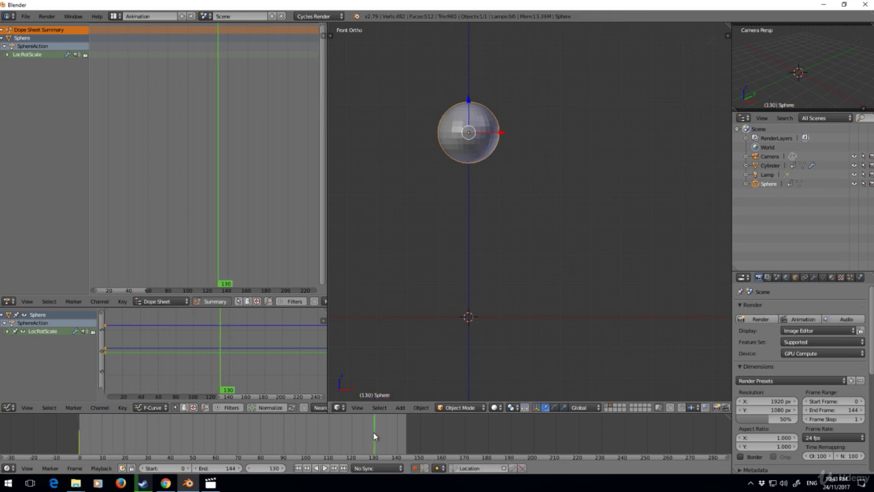
click(305, 438)
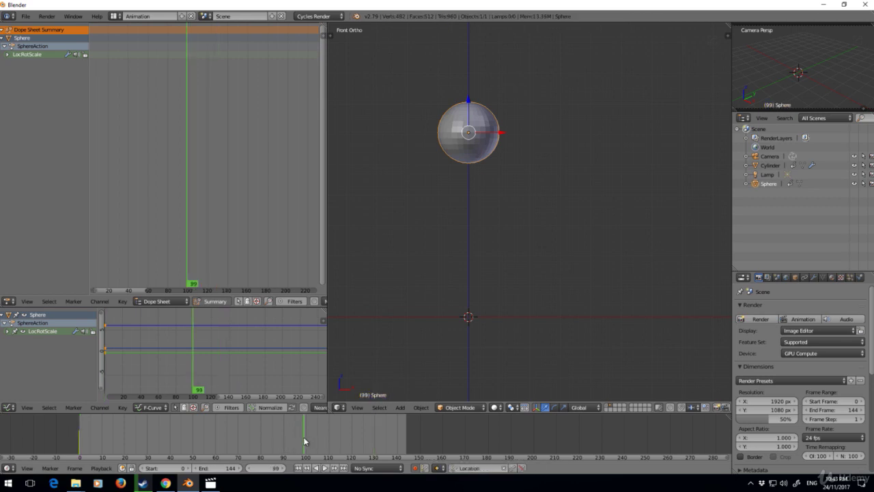
click(305, 440)
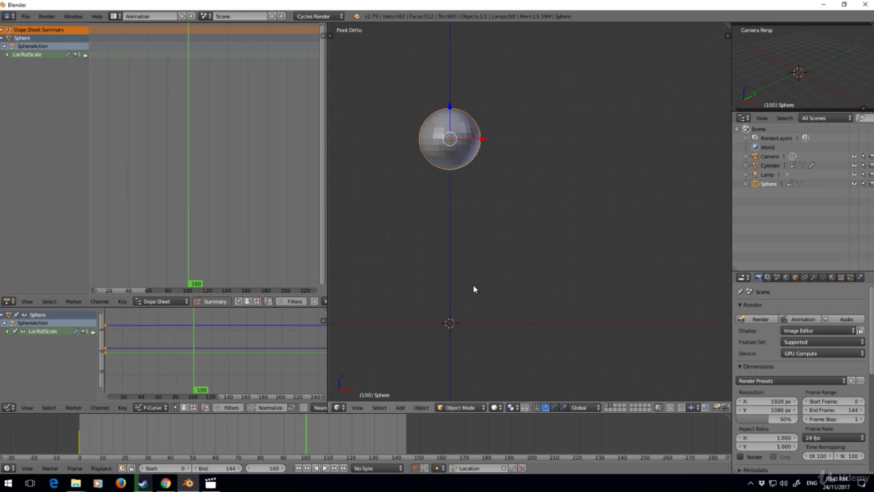
key(g)
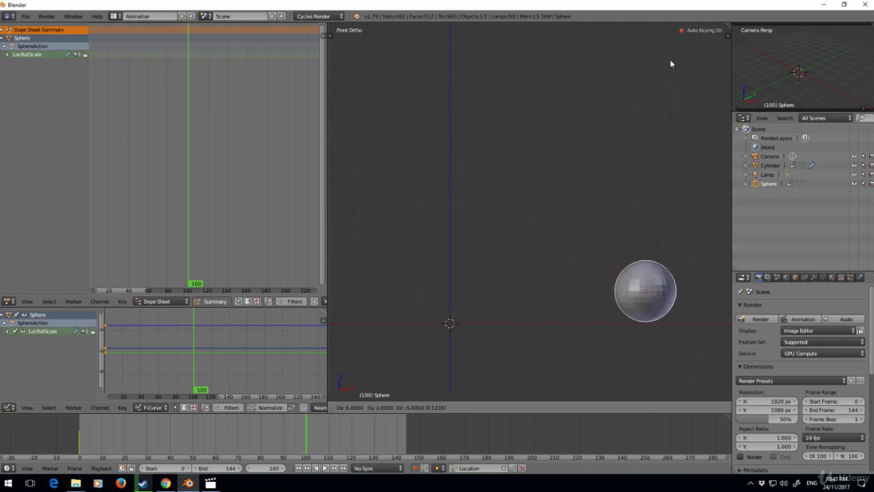
click(671, 62)
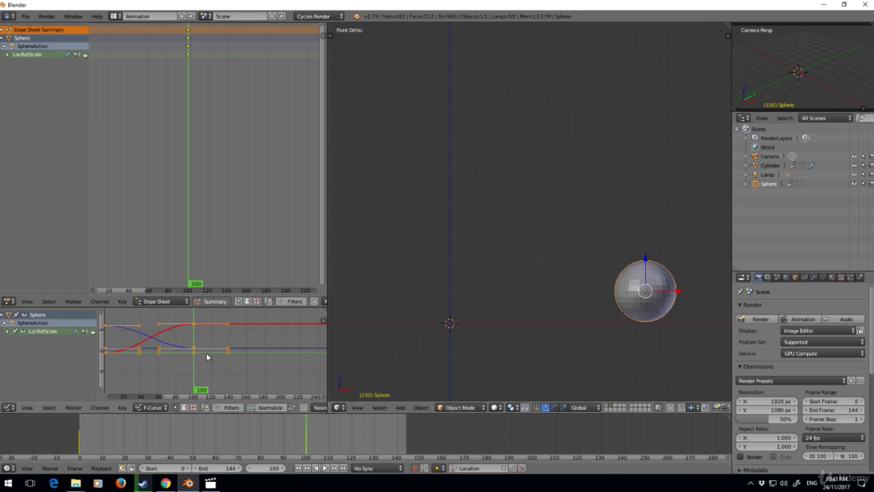
Apply Bounce interpolation to the sphere's selected keyframes in the F-Curve editor.
key(t)
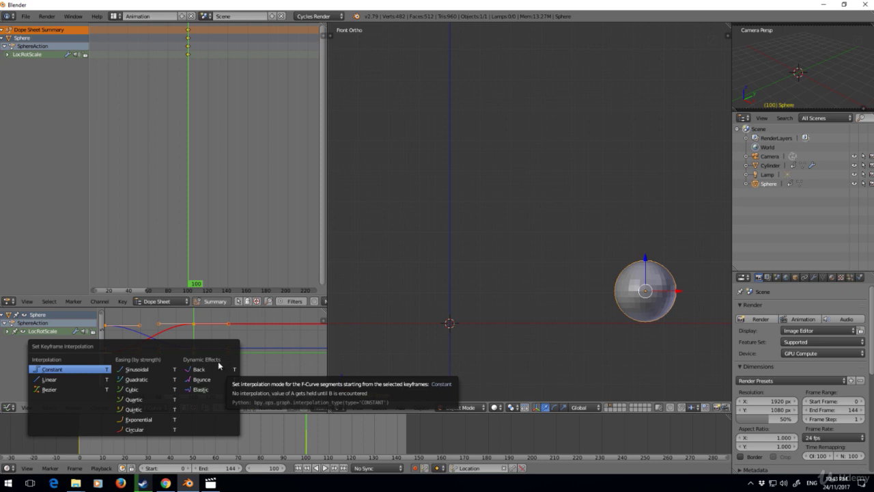
click(204, 380)
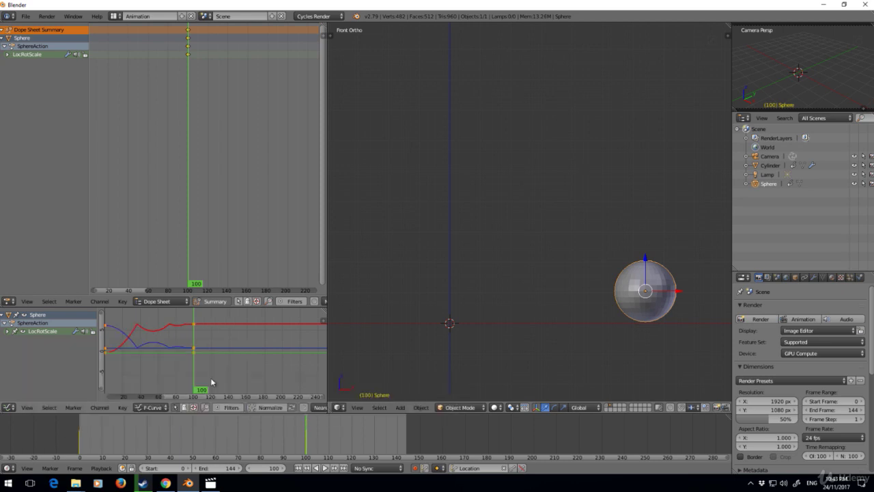
scroll(179, 351, down, 2)
middle_drag(185, 353, 218, 347)
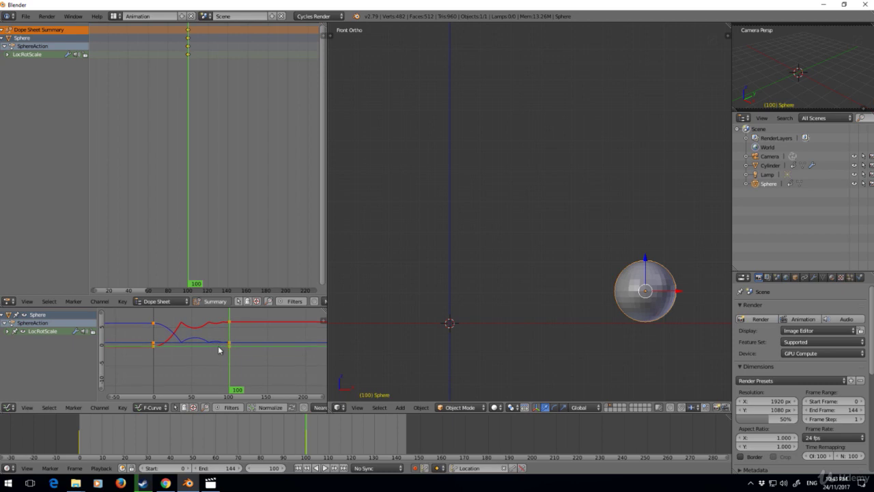
Play the animation from frame 0 to review how the sphere moves with bouncing on both axes.
key(shift+Left)
key(alt+a)
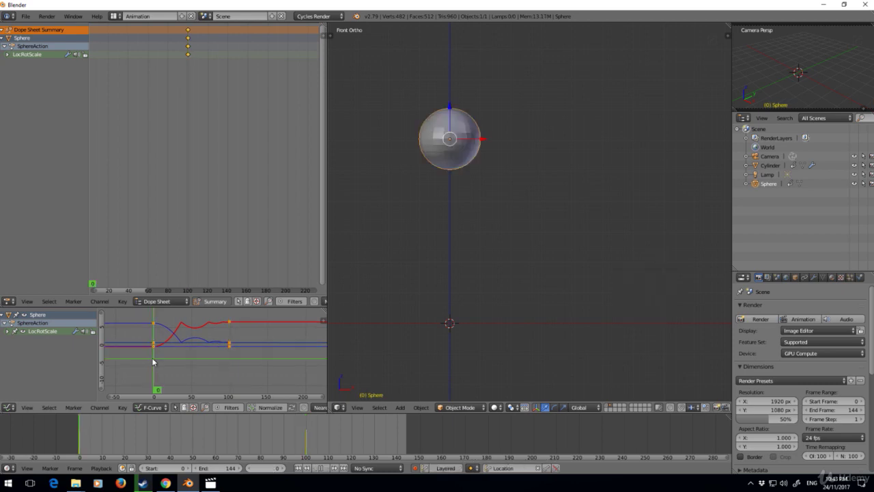
key(alt+a)
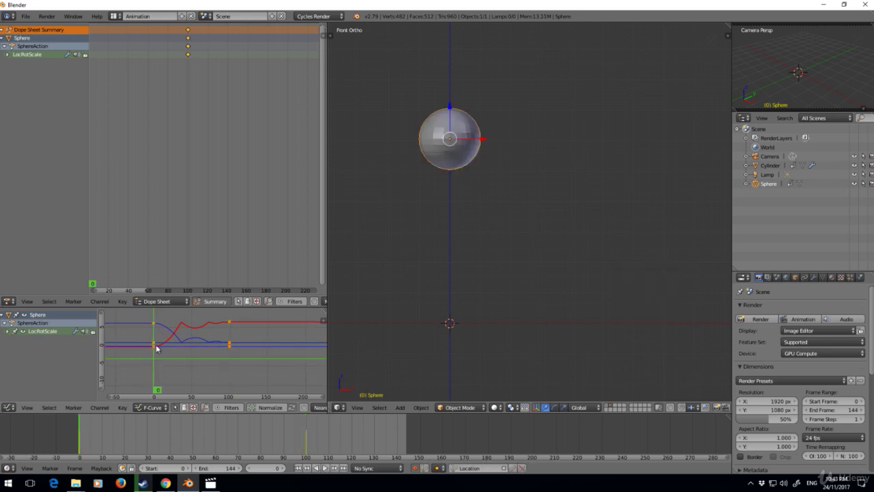
click(325, 469)
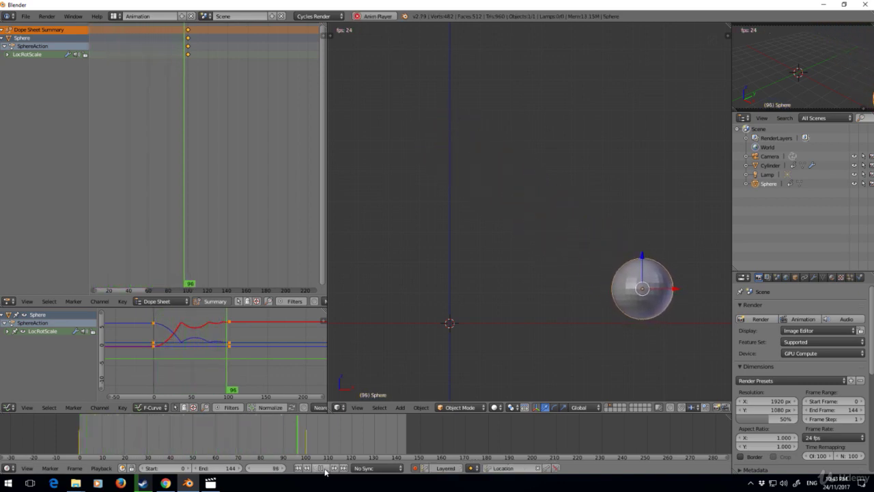
click(325, 468)
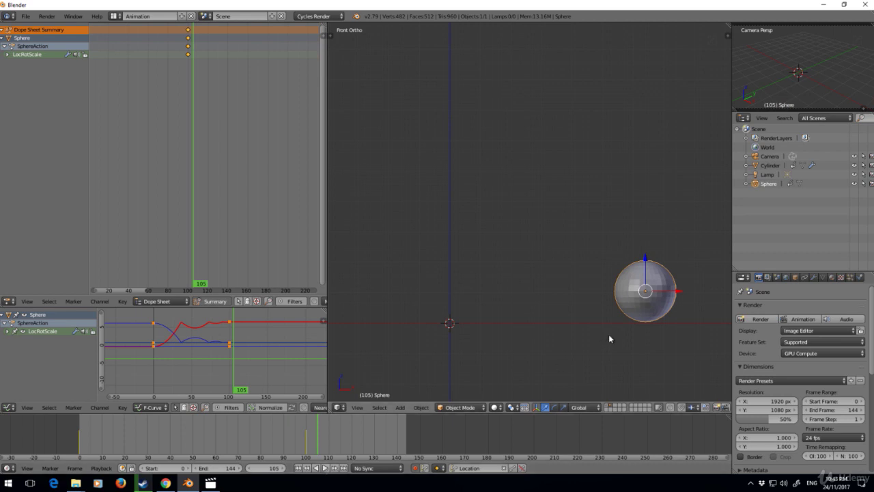
Delete the sphere's frame 100 keyframe and lower the sphere straight down at frame 100 until it rests on the ground line.
drag(315, 442, 306, 444)
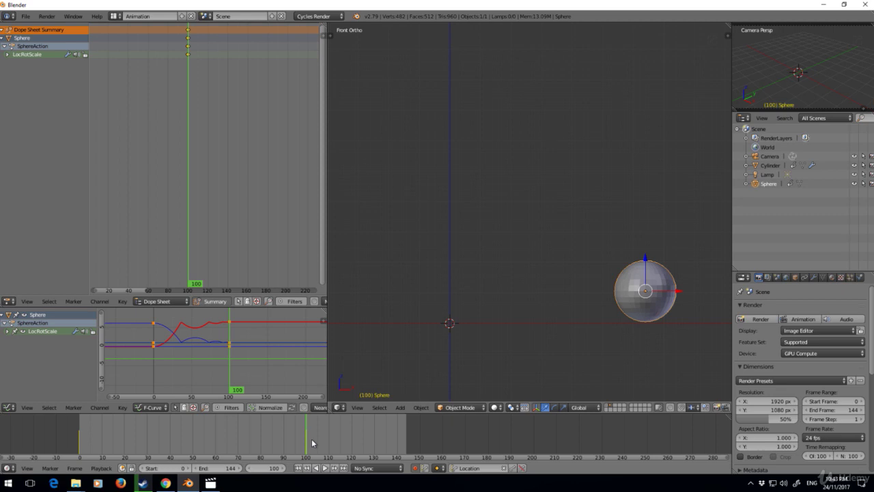
click(230, 322)
scroll(220, 83, up, 5)
middle_drag(195, 61, 280, 92)
right_click(260, 29)
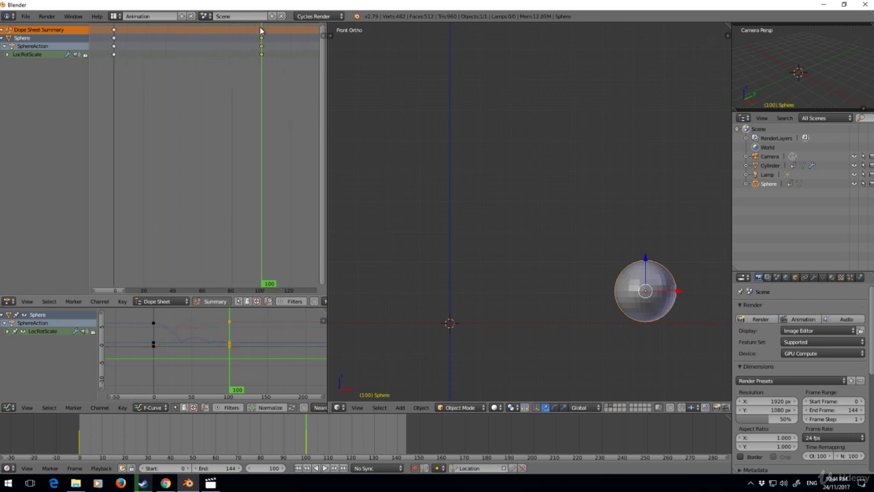
key(x)
click(264, 63)
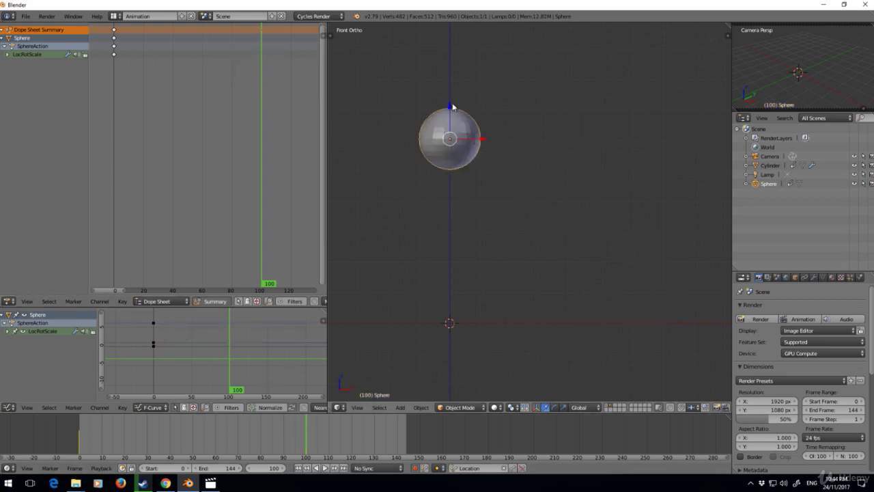
drag(451, 108, 462, 260)
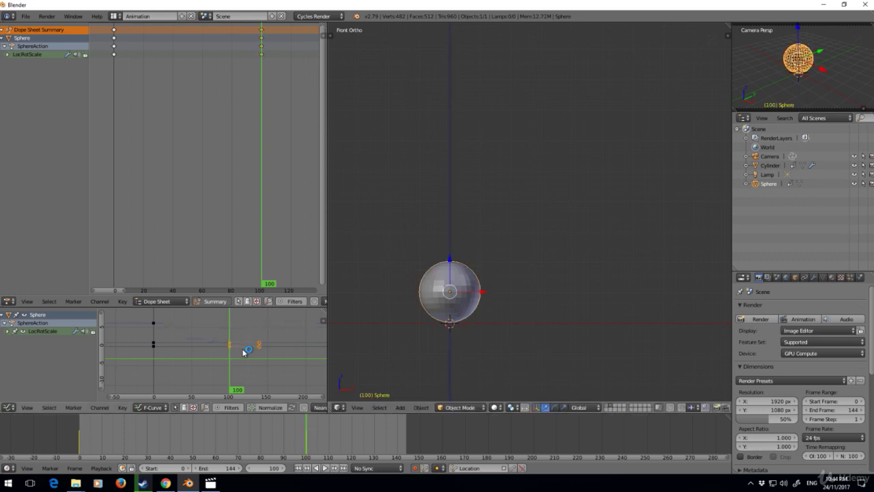
Play the animation from frame 0 to review the sphere's vertical bounce.
drag(307, 439, 35, 426)
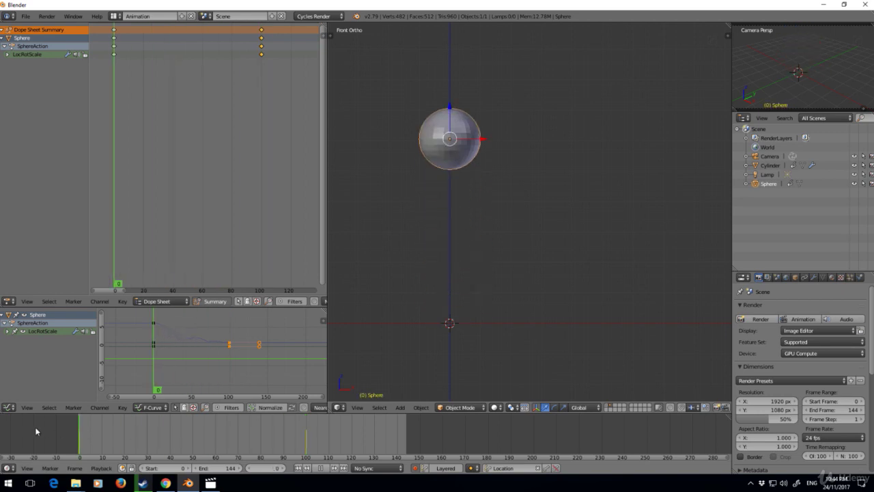
click(325, 468)
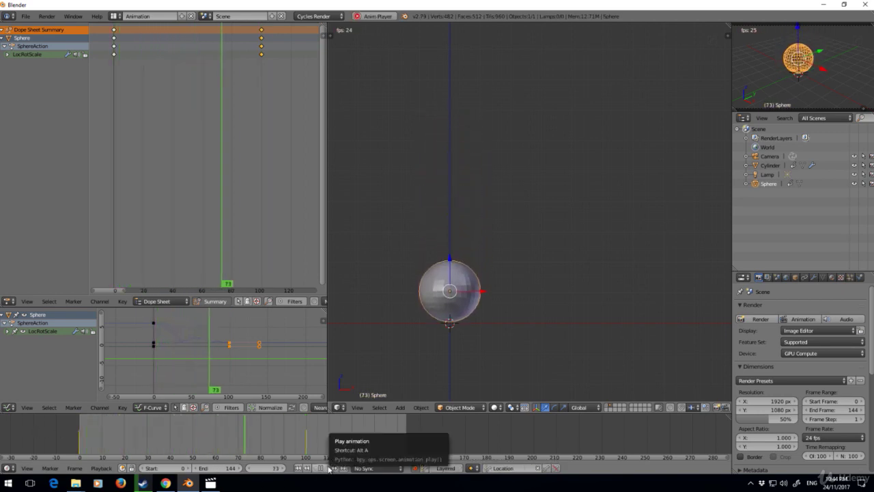
click(327, 468)
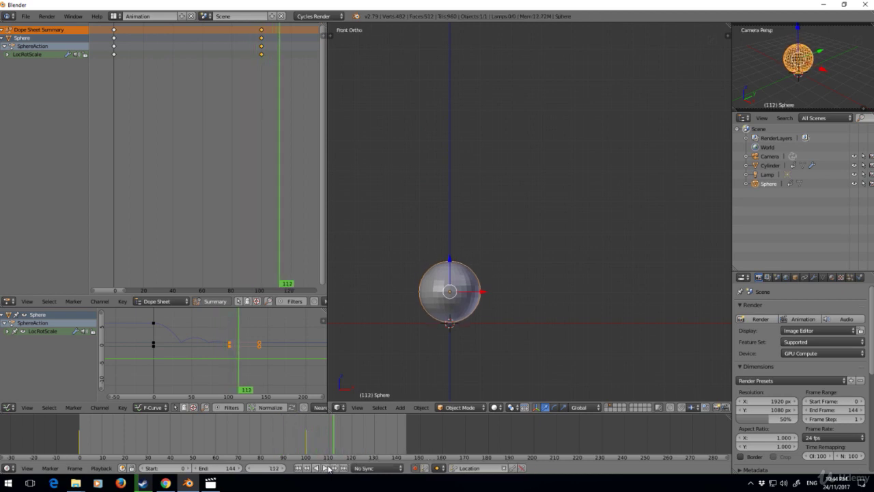
At frame 100, move the sphere far along the positive X axis, keeping its height.
drag(330, 438, 78, 447)
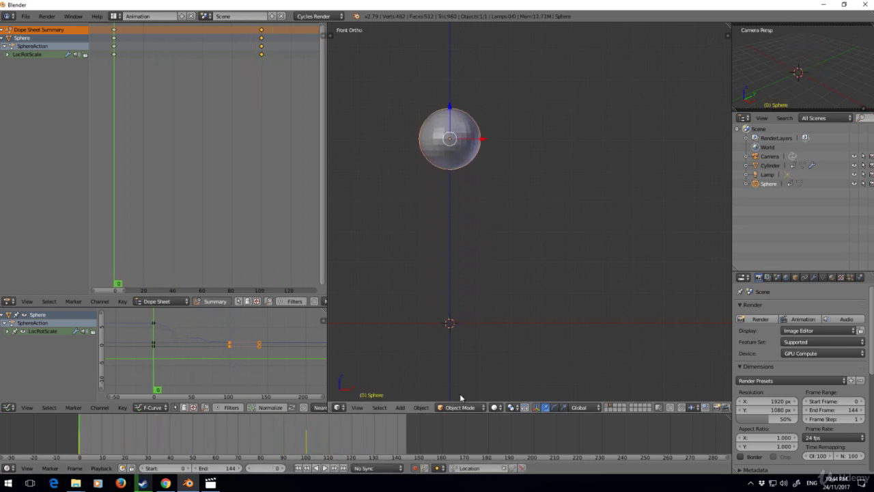
click(308, 449)
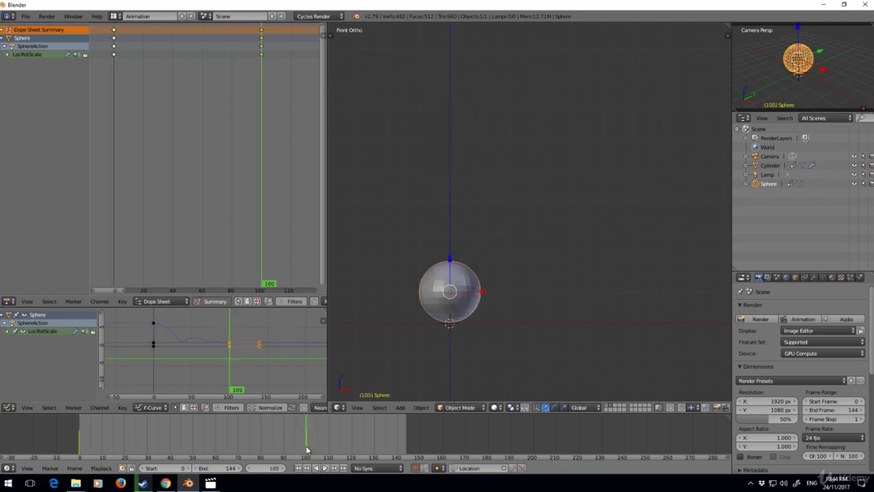
drag(482, 295, 727, 305)
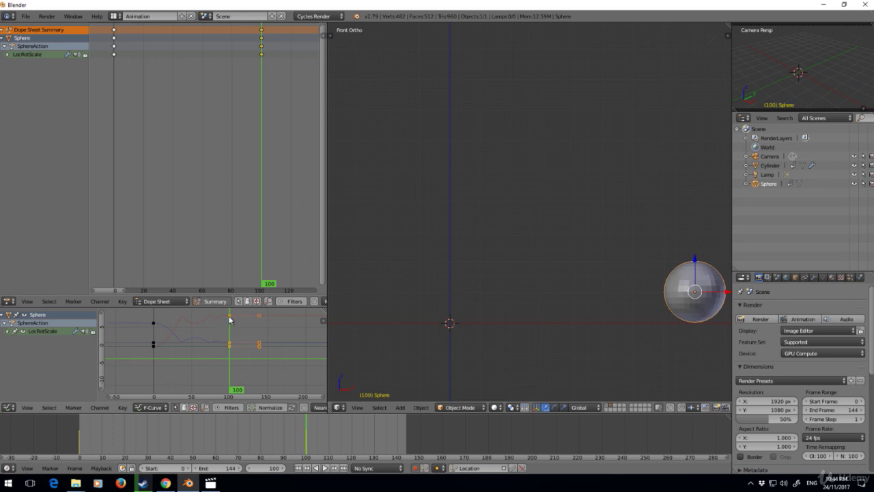
Set the sphere's X location curve to Linear interpolation between frames 0 and 100.
right_click(230, 318)
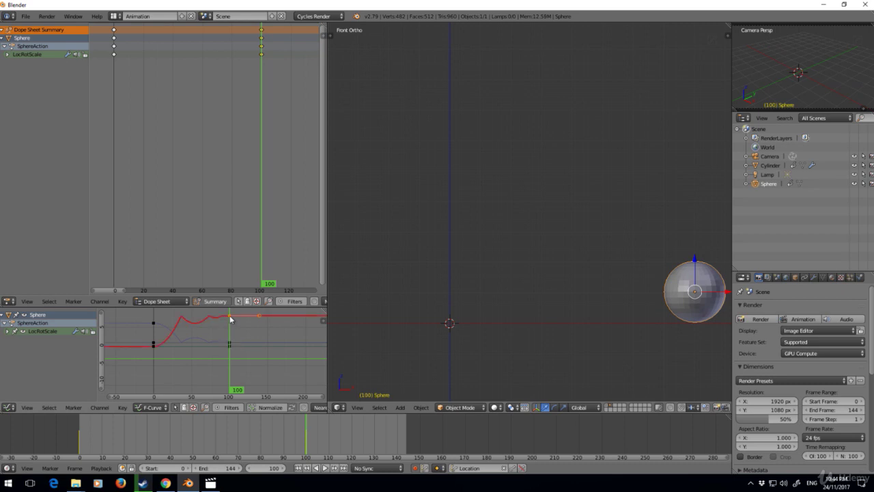
key(t)
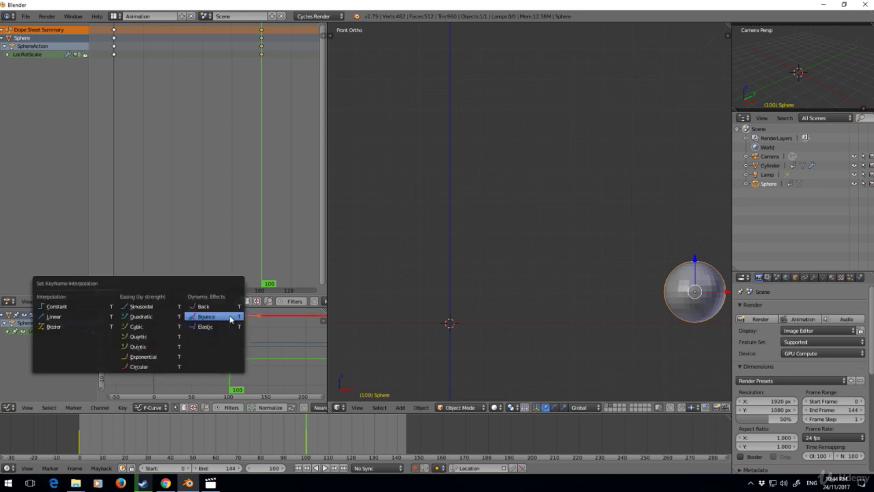
click(85, 318)
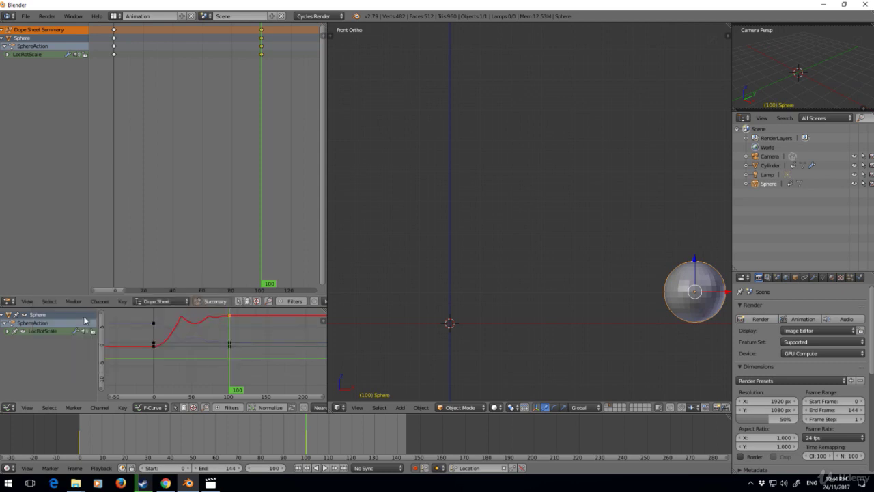
key(t)
click(154, 351)
Play the animation from frame 0 to review the vertical bounce combined with linear sideways travel.
click(299, 468)
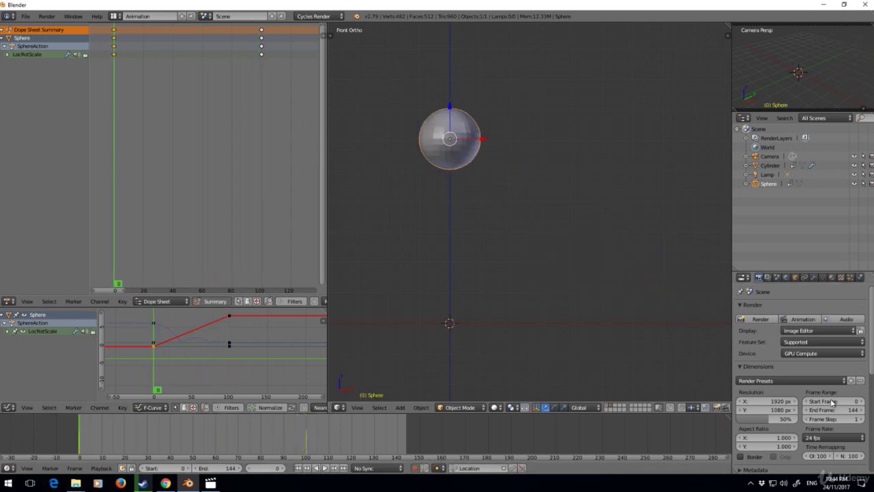
click(325, 468)
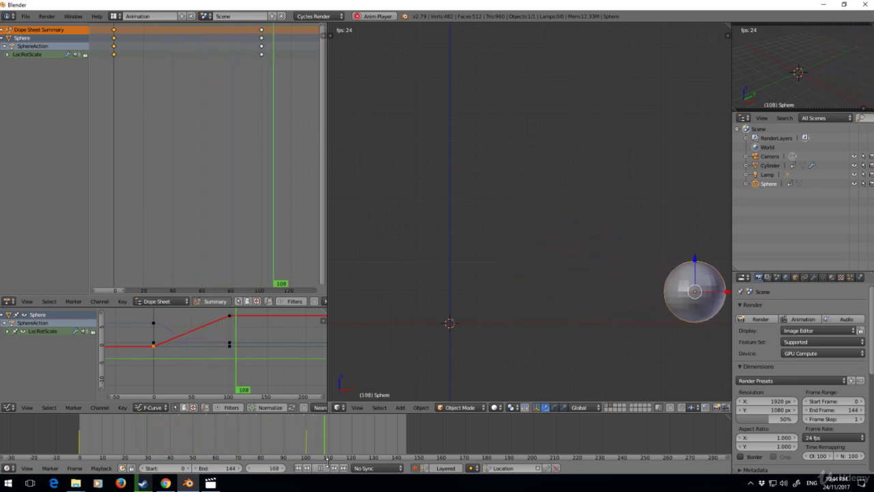
click(320, 468)
click(330, 454)
Move the end keyframe of the sphere's X location curve 44 frames along, from frame 100 to frame 144.
right_click(230, 316)
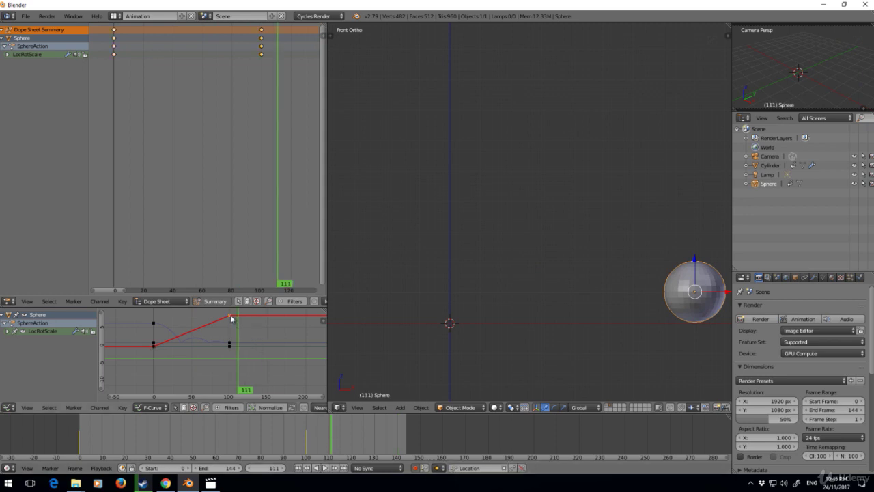
key(g)
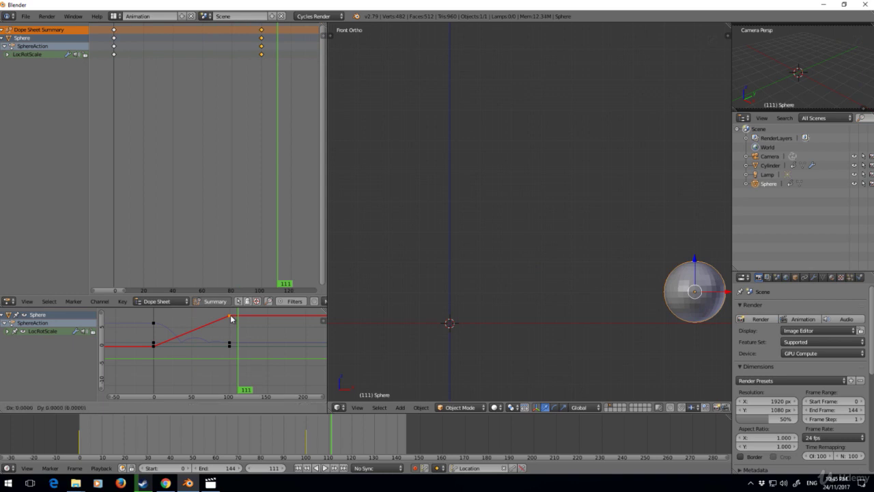
text(x: [44)
key(Return)
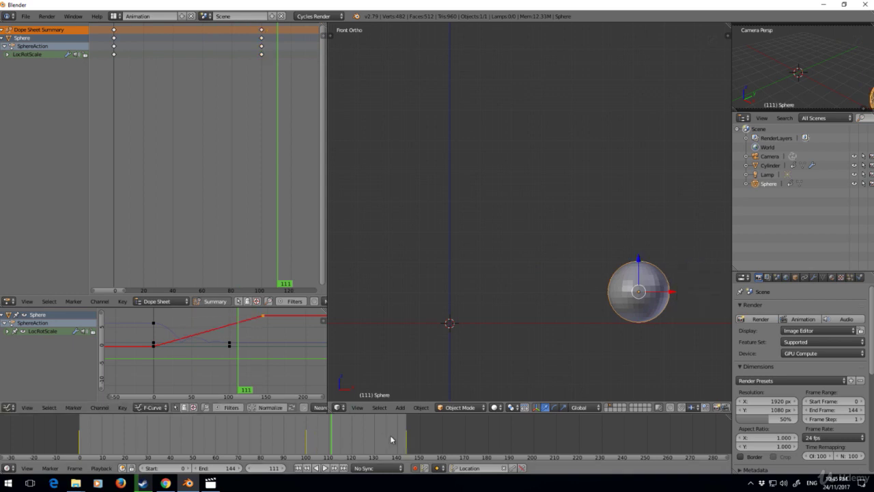
Play the animation from frame 0 to review the bounce with the extended sideways travel.
drag(331, 444, 79, 444)
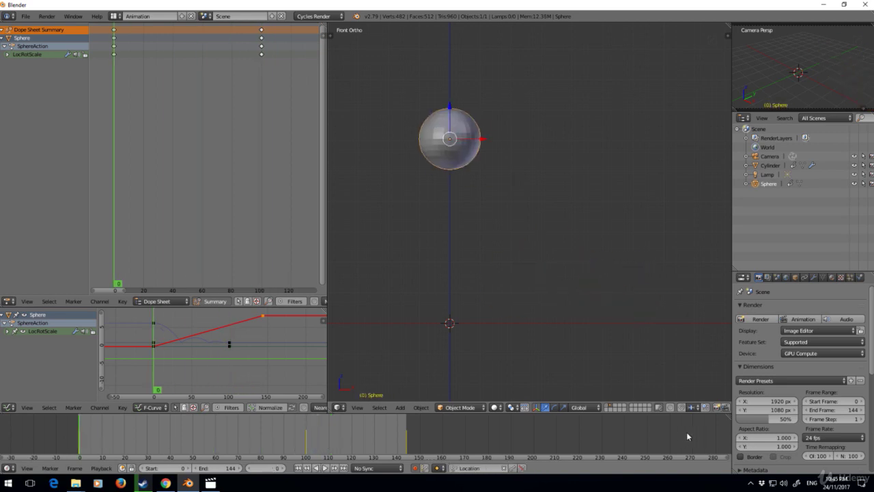
click(324, 468)
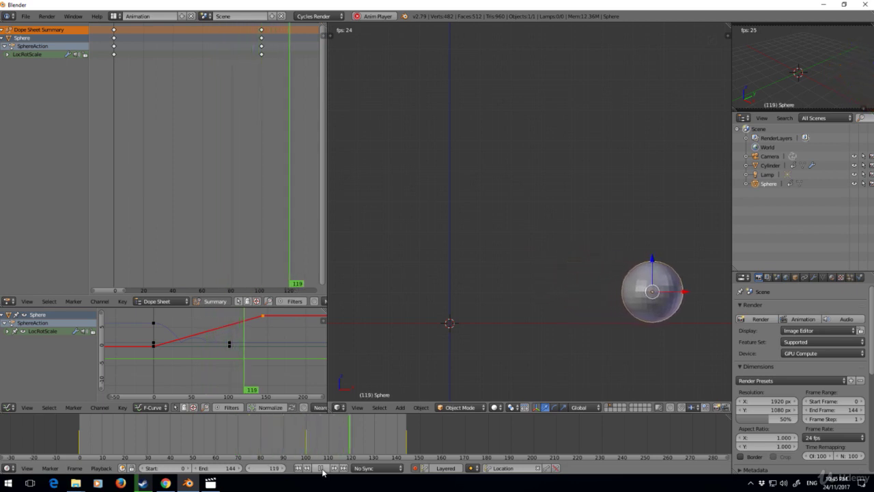
click(324, 468)
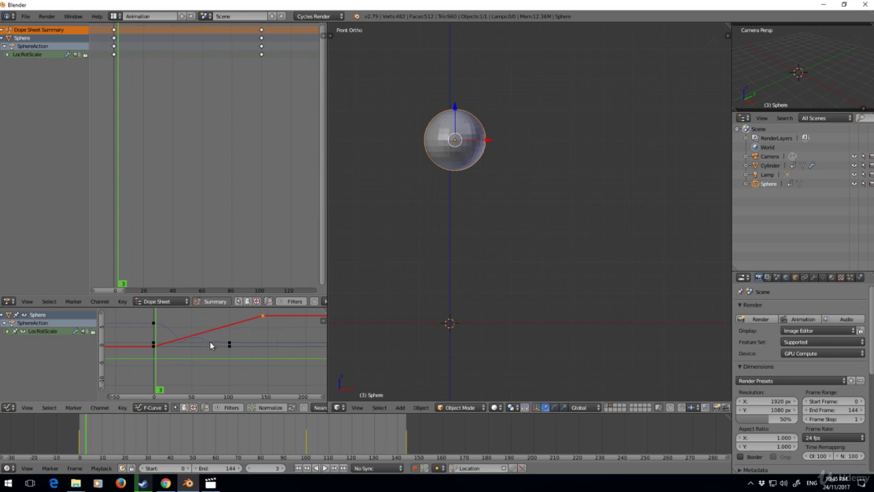
key(a)
key(i)
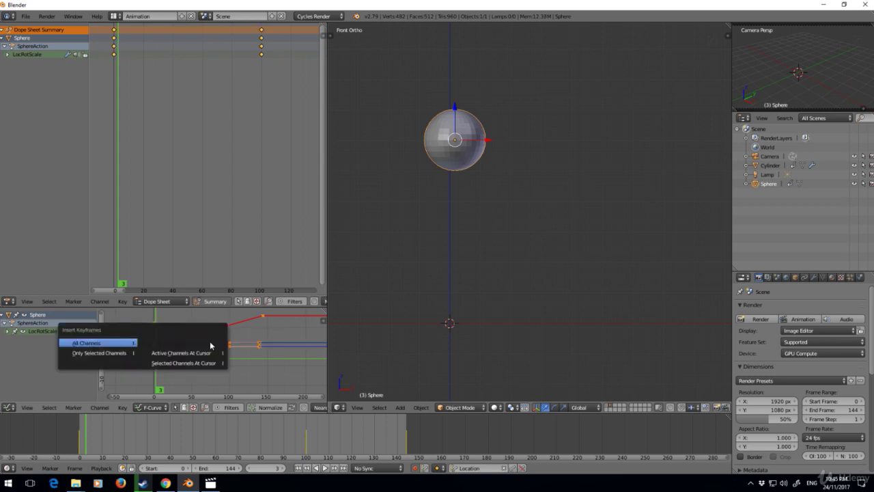
right_click(263, 317)
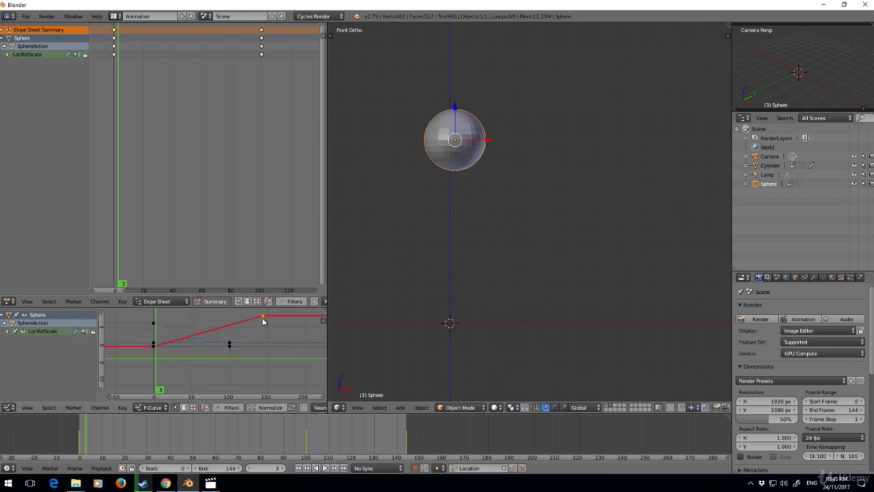
key(t)
Set the sphere's Z location curve between frames 0 and 100 to Elastic interpolation.
right_click(229, 346)
right_click(230, 342)
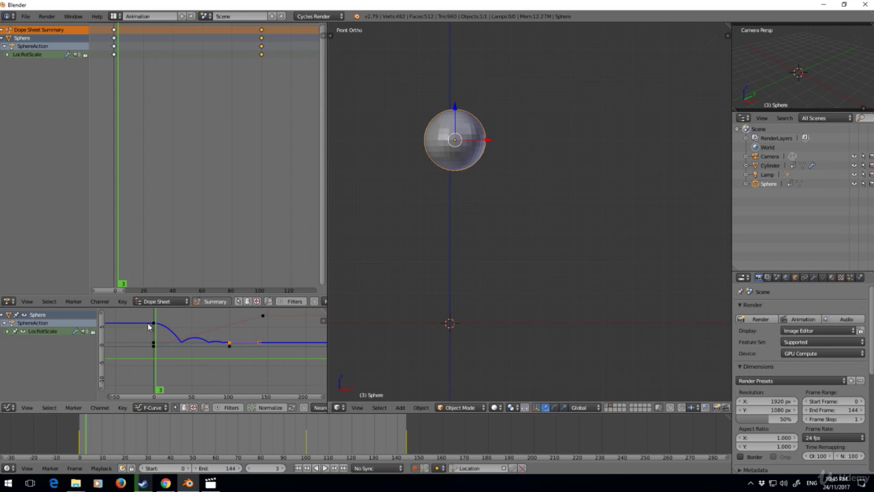
key(t)
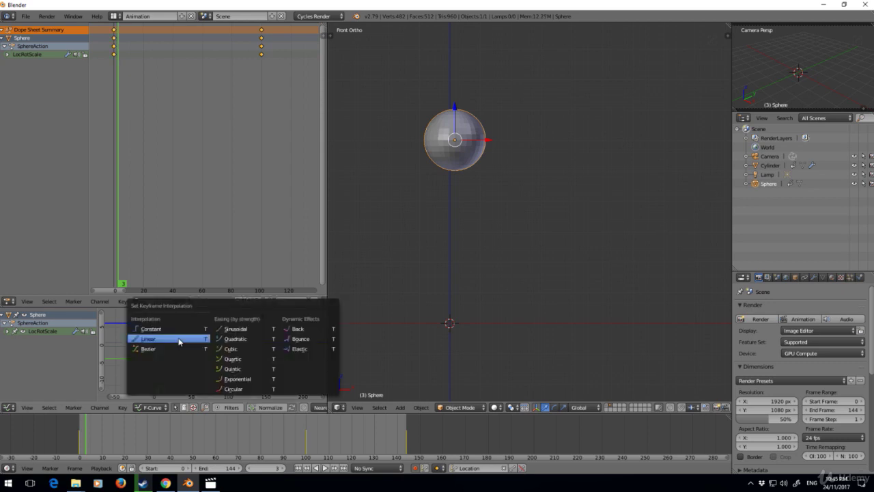
click(319, 340)
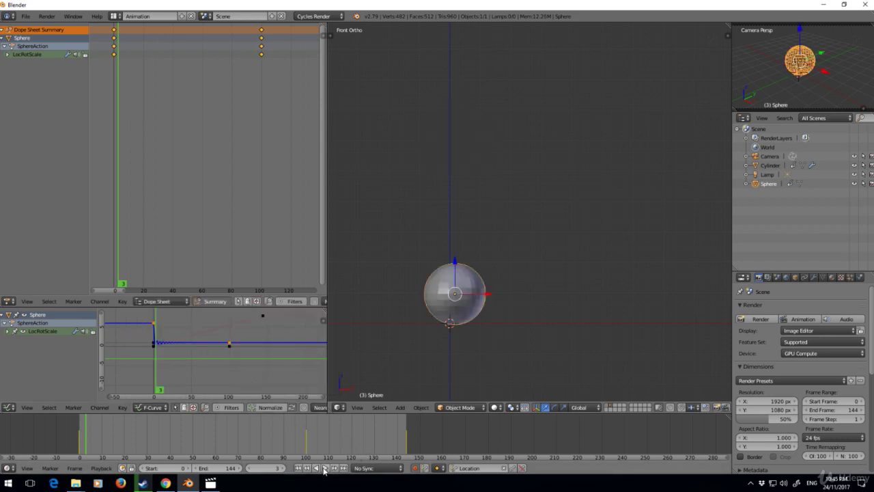
Play the animation from frame 0 to review the elastic vertical motion.
click(142, 363)
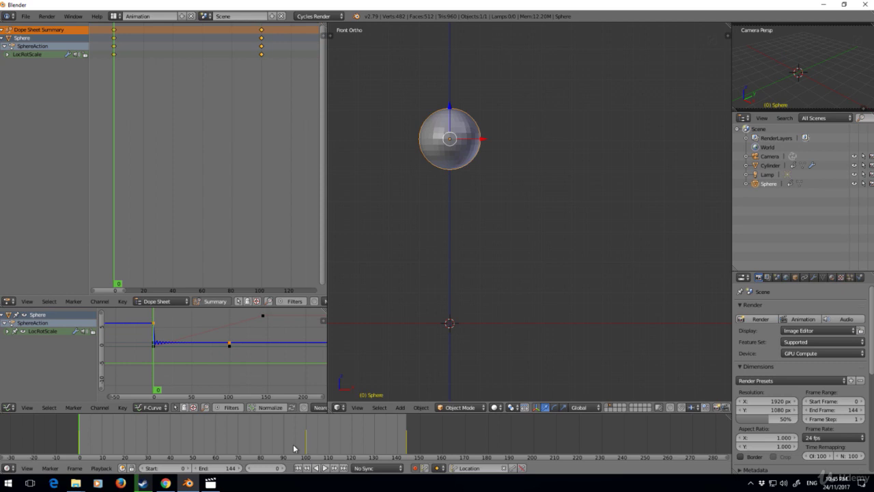
click(325, 468)
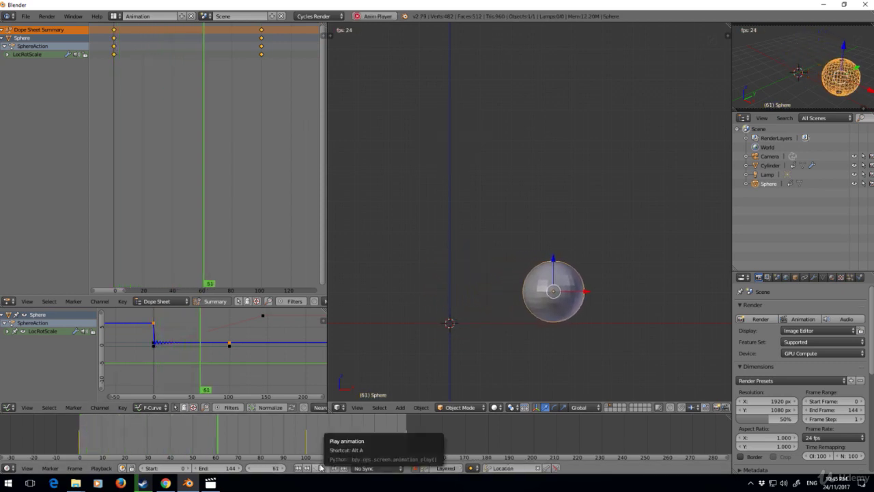
click(321, 468)
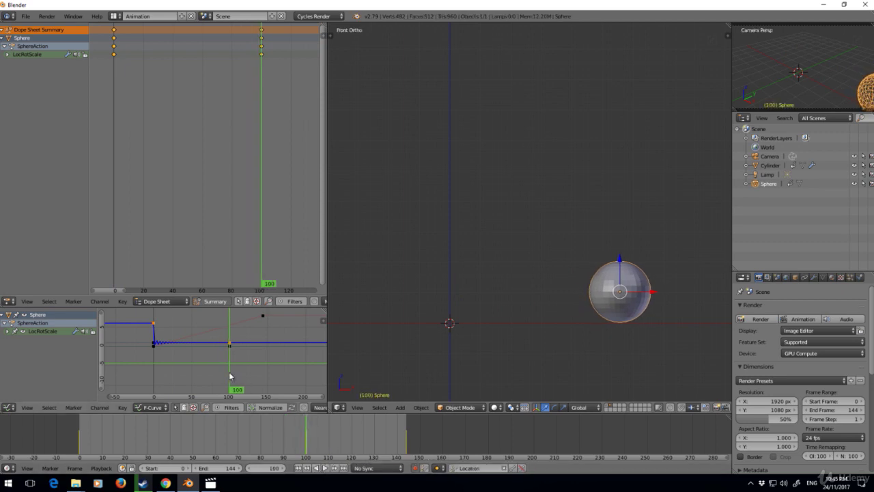
click(245, 343)
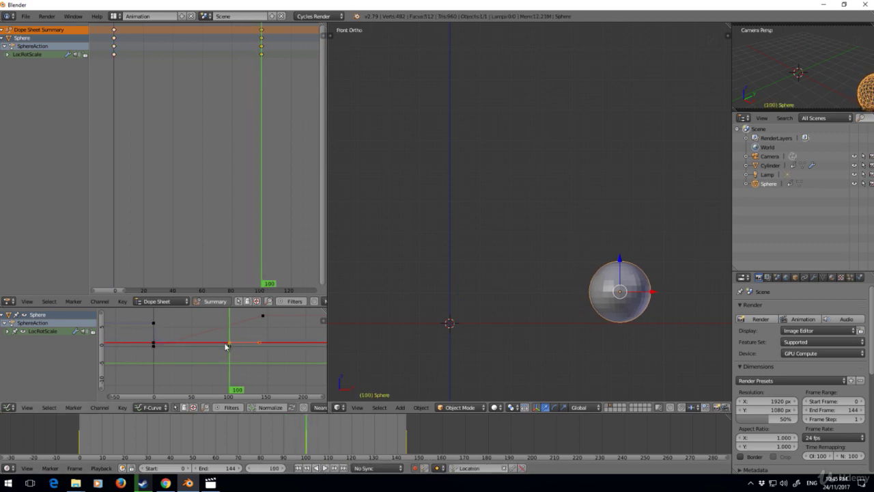
click(230, 343)
key(g)
key(x)
key(Escape)
click(154, 344)
click(154, 344)
click(154, 345)
click(155, 345)
key(shift+d)
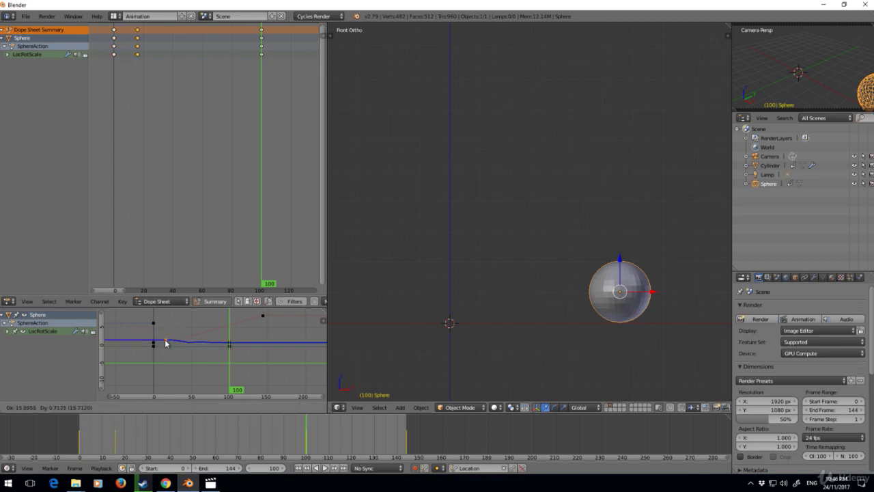
right_click(169, 331)
right_click(154, 344)
right_click(154, 344)
Expand the sphere's transform channels, select the Z Location curve and try raising its frame 0 keyframe vertically.
click(7, 331)
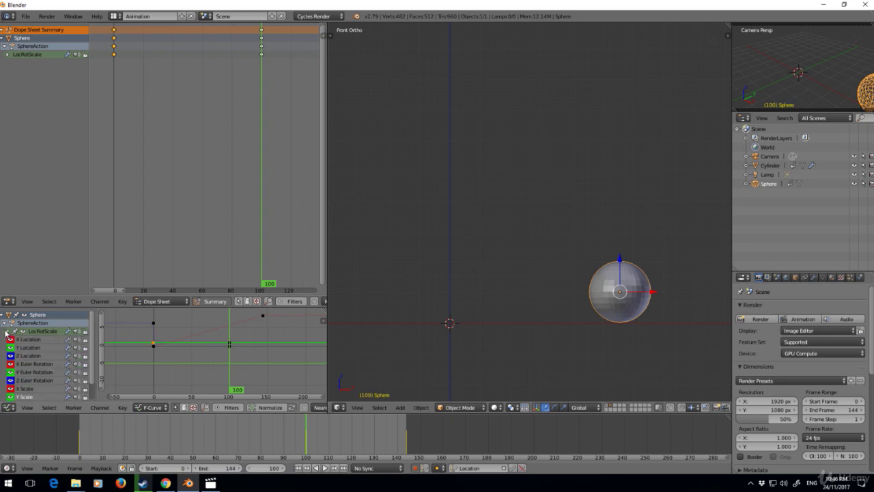
click(33, 355)
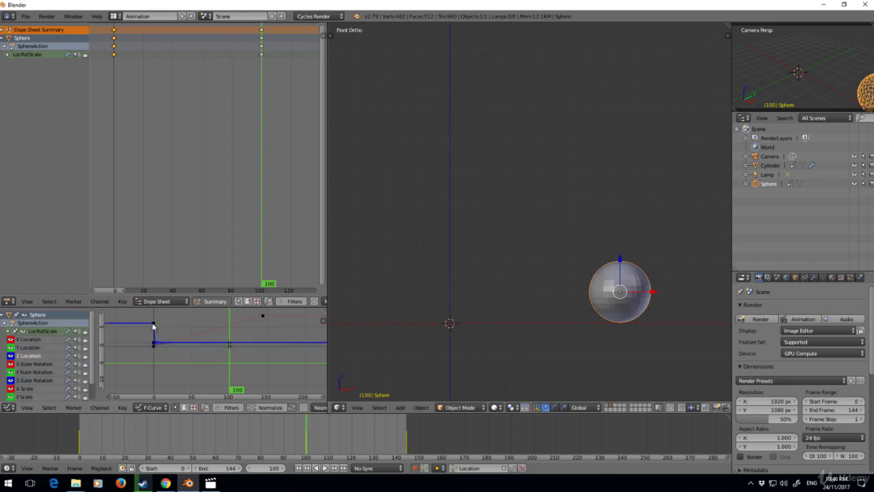
key(g)
key(y)
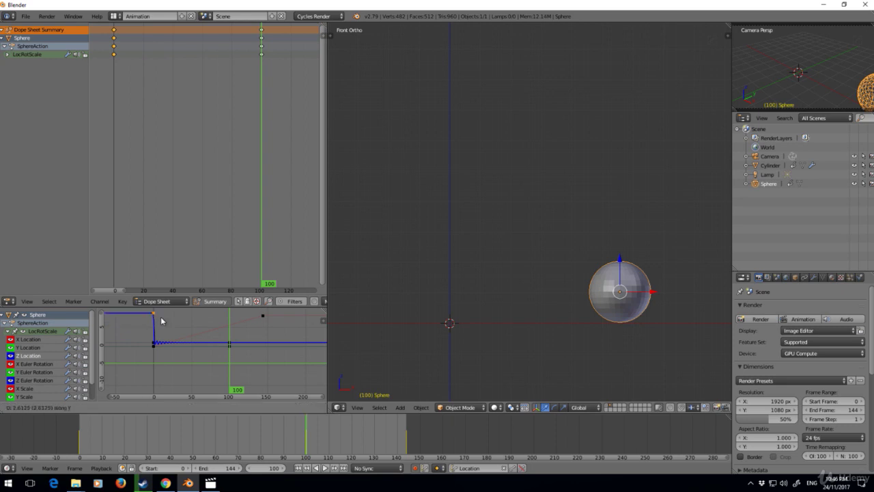
click(155, 334)
Show the active keyframe settings for the Z location key at frame 100 and set its elastic period to 2.8.
click(228, 344)
key(t)
click(236, 340)
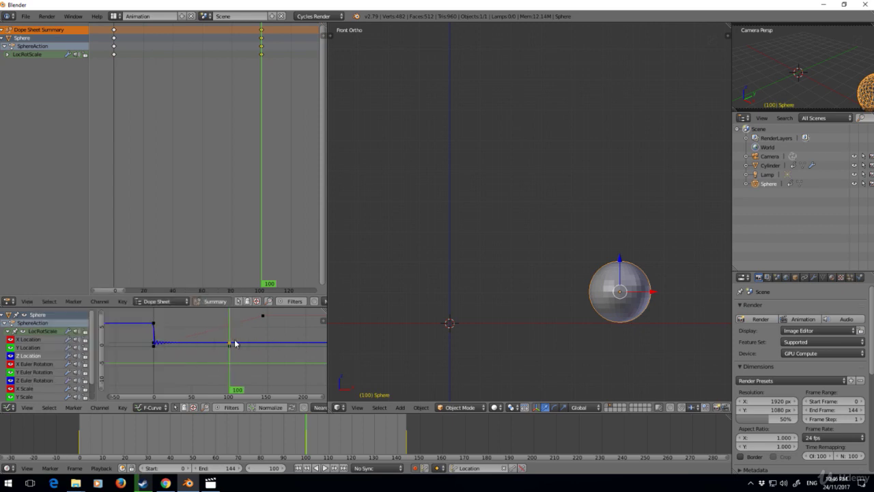
key(n)
scroll(300, 348, down, 3)
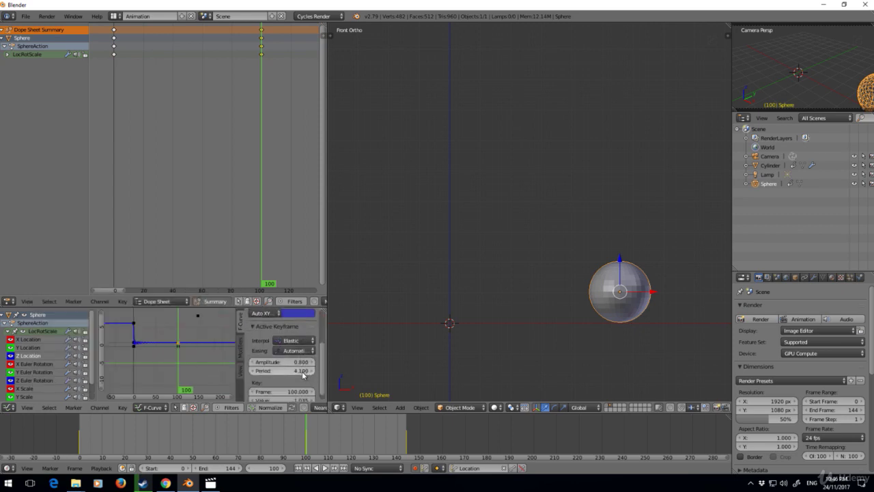
drag(301, 371, 314, 371)
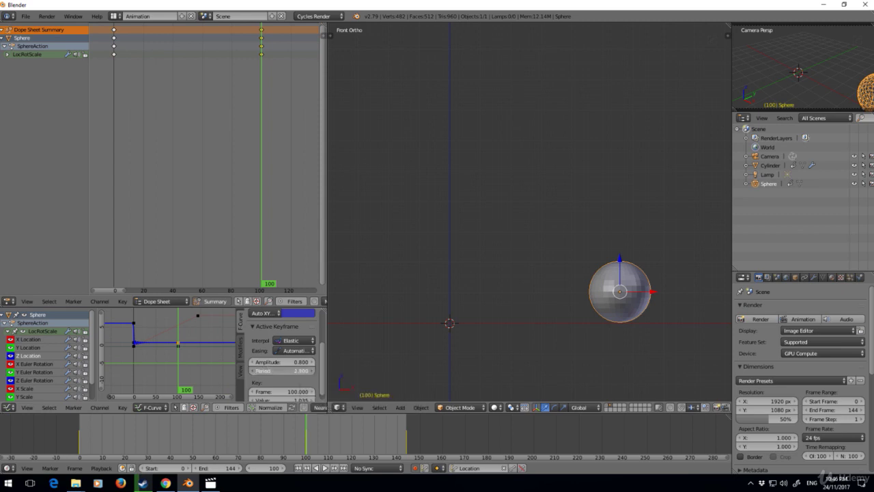
Set the Z location end keyframe's elastic amplitude to 5, its frame to 92.5 and its value to 2.035.
drag(284, 361, 300, 392)
scroll(296, 366, down, 1)
click(293, 334)
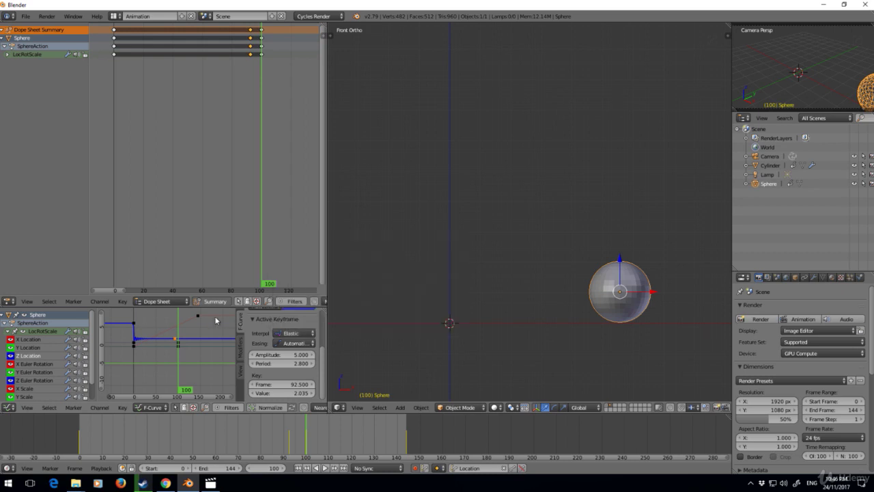
Change the interpolation of the Z location keyframe at frame 0 to Back.
click(135, 323)
click(292, 333)
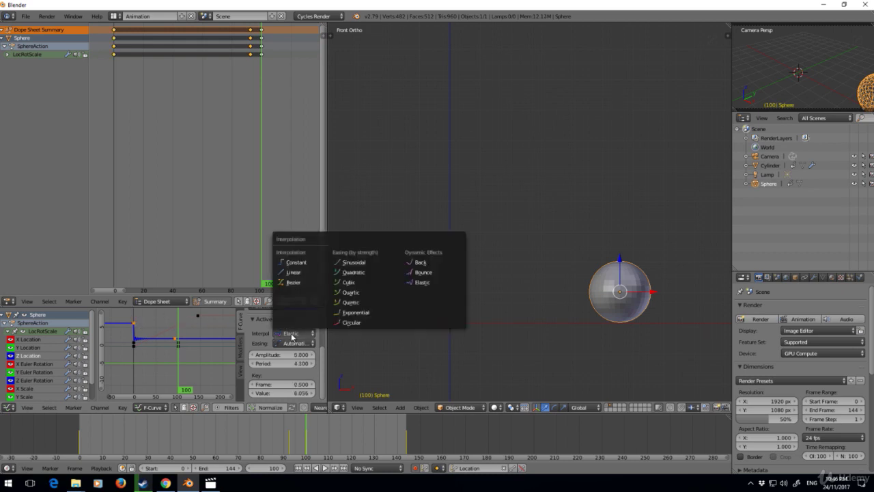
click(421, 263)
Play the animation from frame 0 to review the Back effect on the sphere's fall.
click(133, 324)
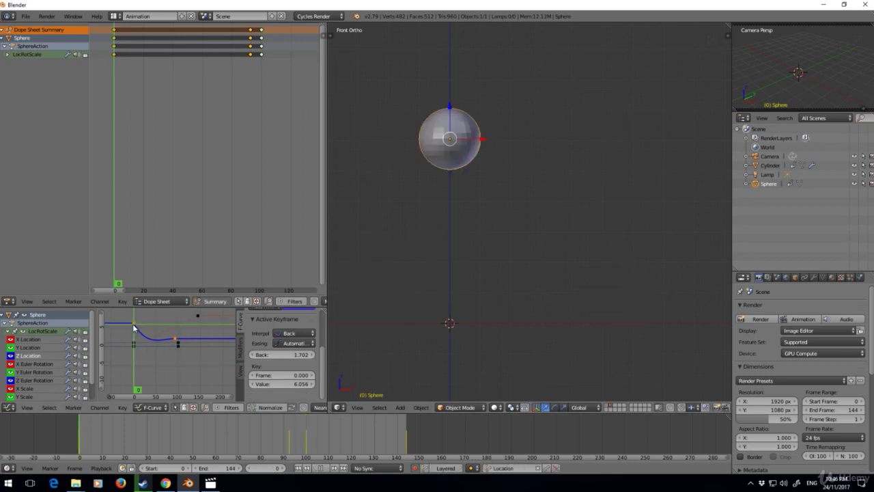
key(alt+a)
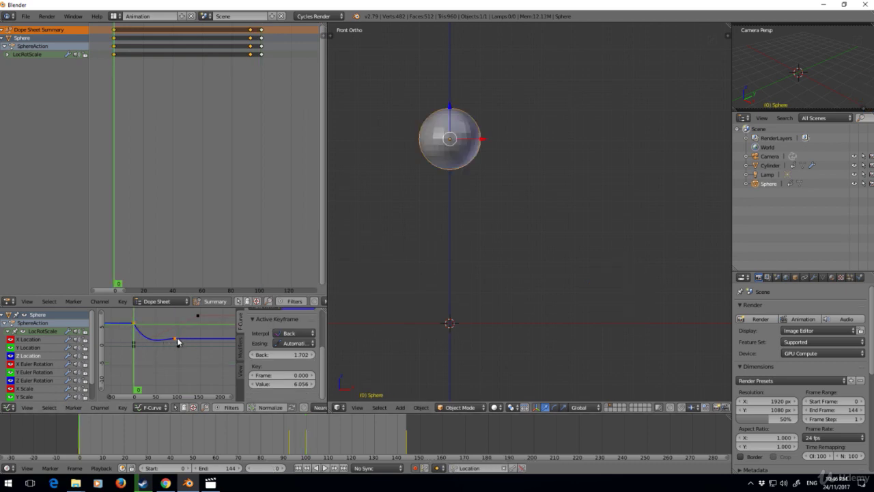
key(alt+a)
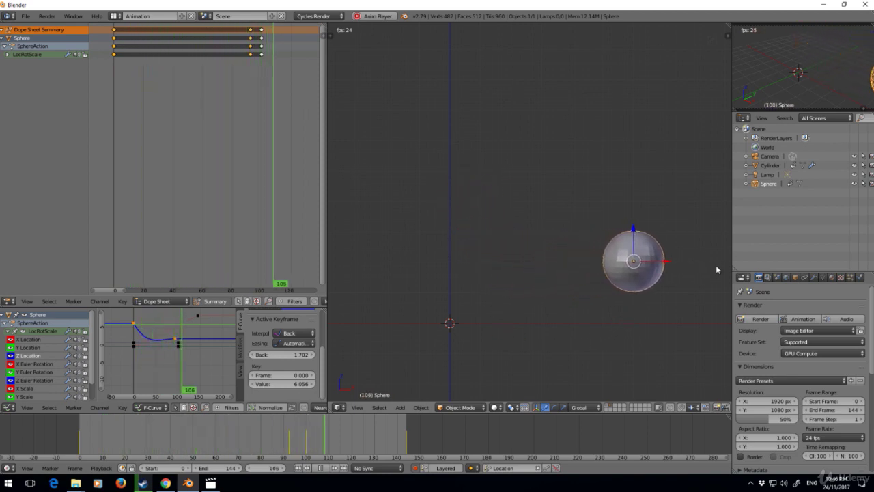
key(alt+a)
Lower the Z location end keyframe vertically to a value of about 1.085, placing it on frame 93.
right_click(175, 339)
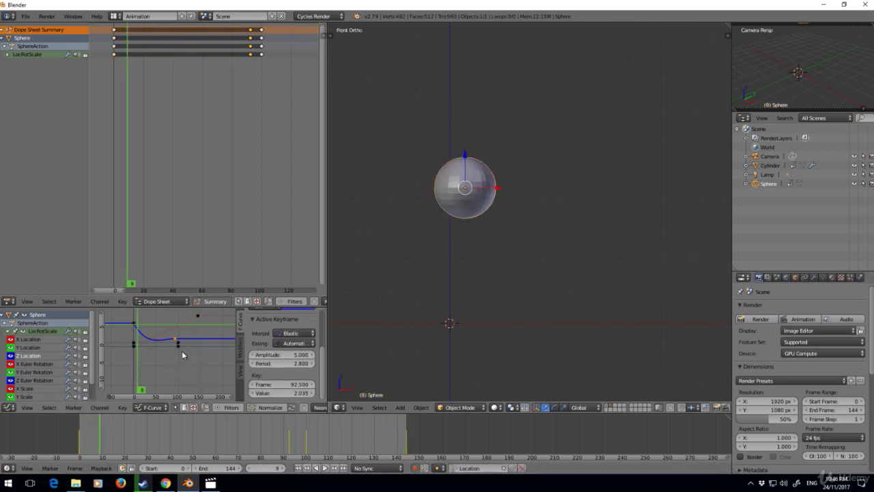
key(ctrl+g)
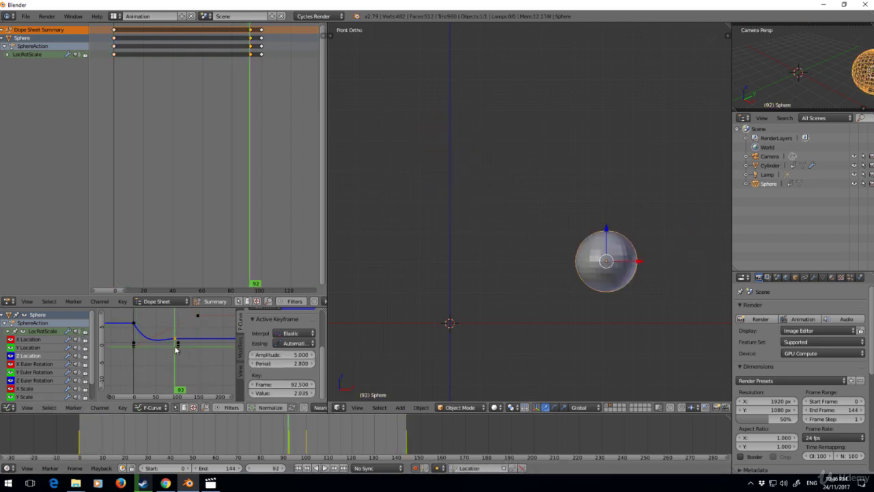
key(g)
key(y)
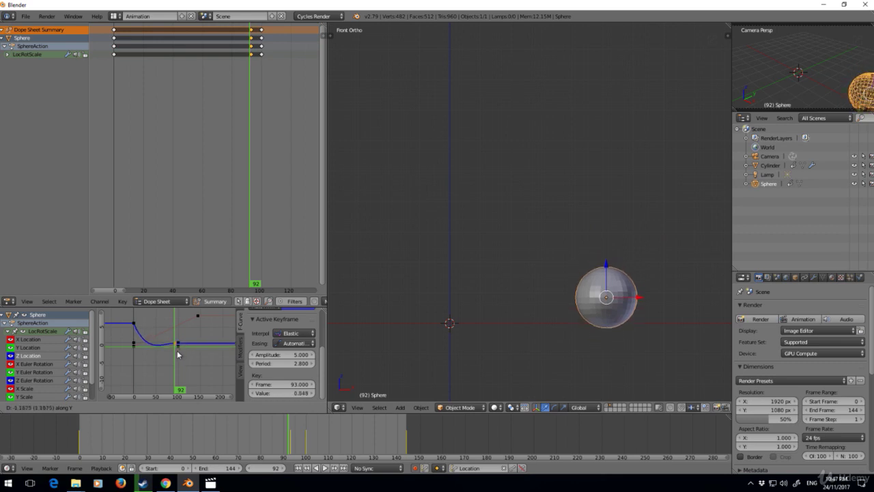
click(178, 349)
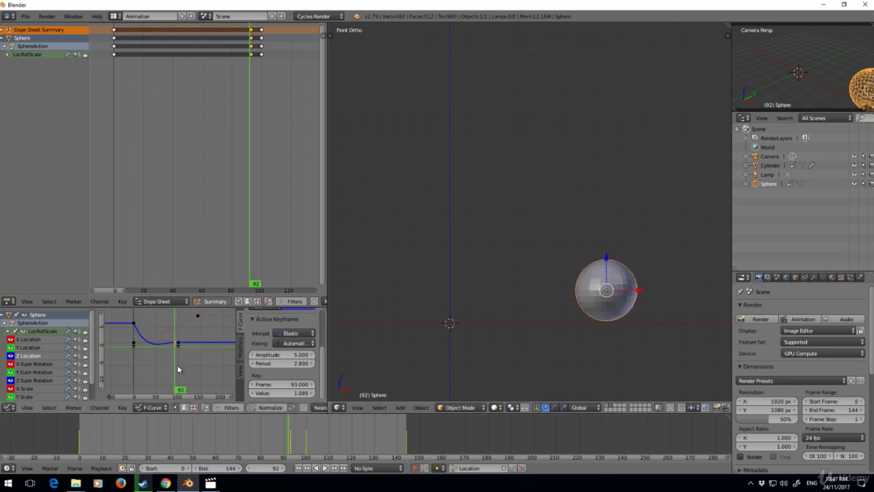
Play the animation to review the sphere's fall with the lowered end keyframe.
key(alt+a)
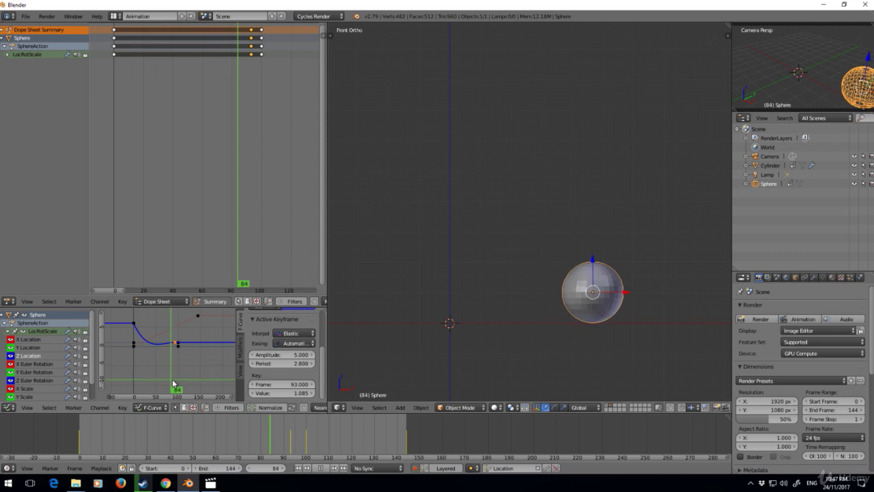